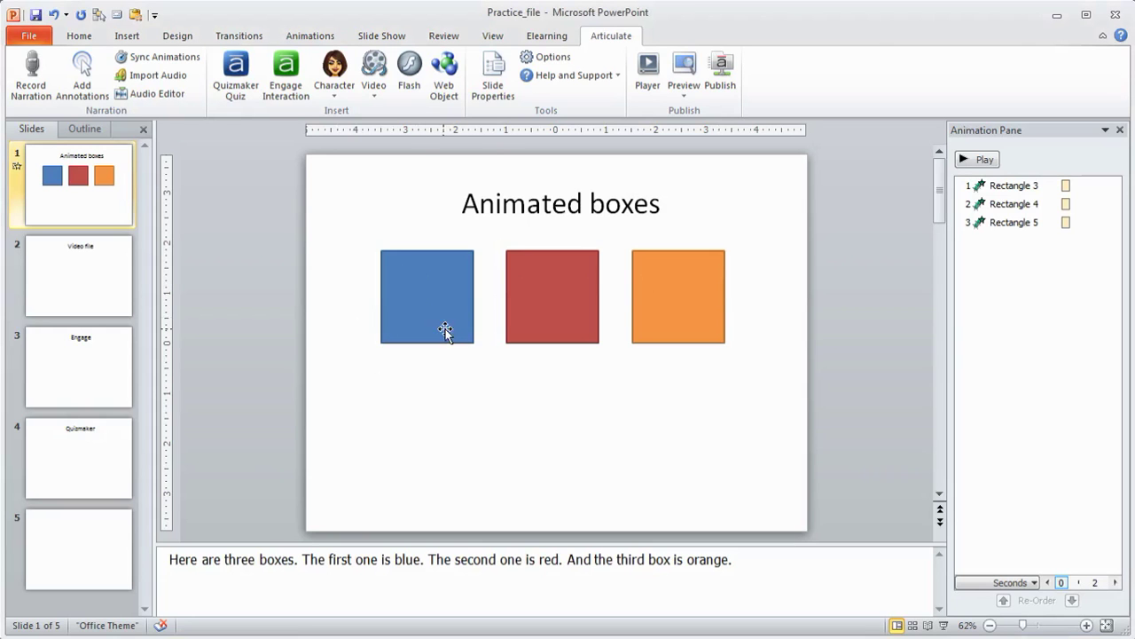
# Show the Animations tab and Animation Pane, and check the blue, red and orange boxes' Fly In On Click animations.
pyautogui.click(310, 37)
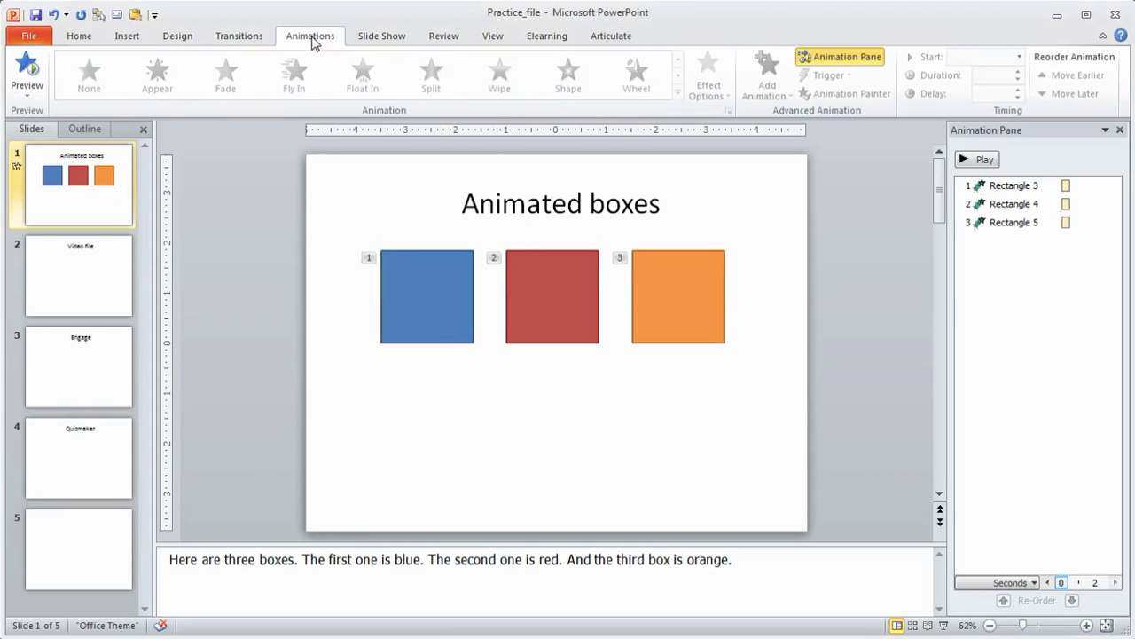
pyautogui.click(844, 59)
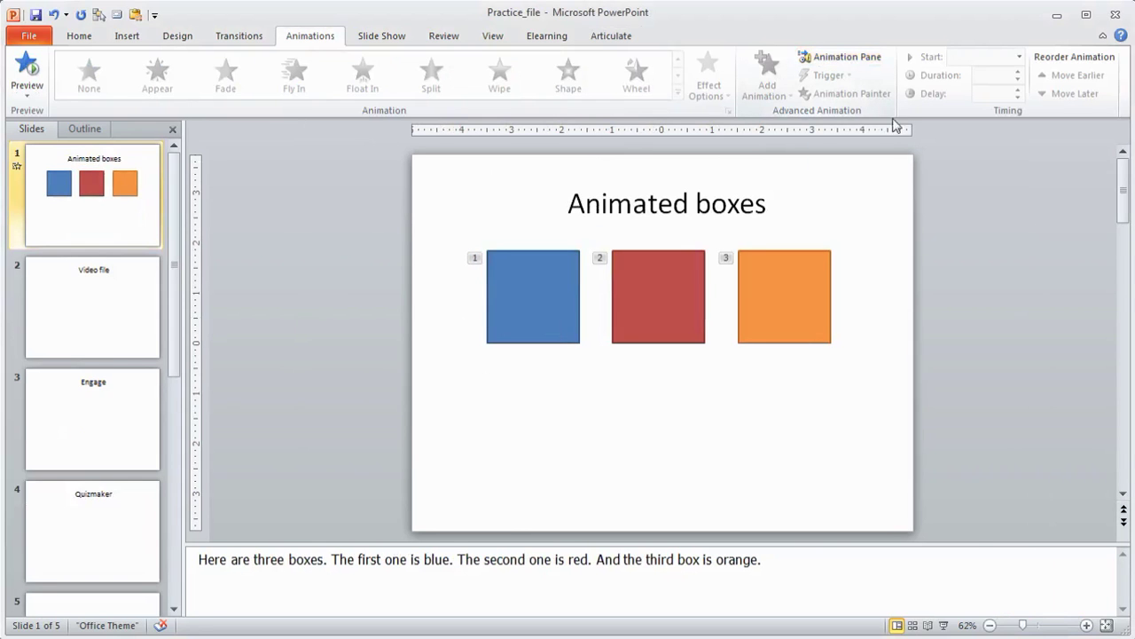
pyautogui.click(834, 59)
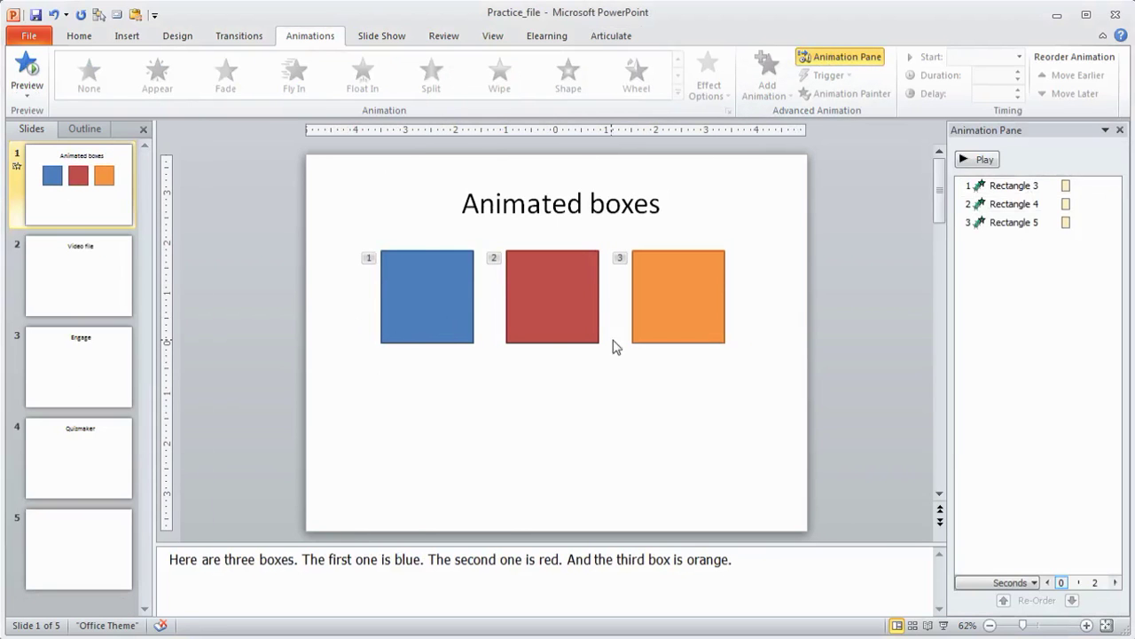
pyautogui.click(439, 292)
pyautogui.click(546, 296)
pyautogui.click(681, 304)
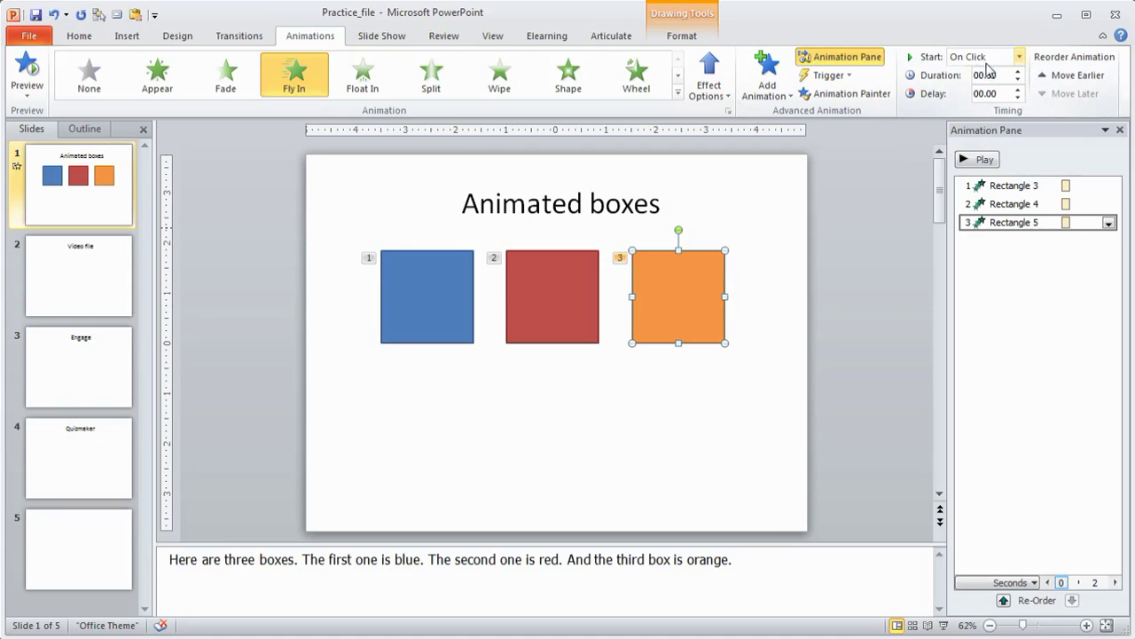
pyautogui.click(869, 262)
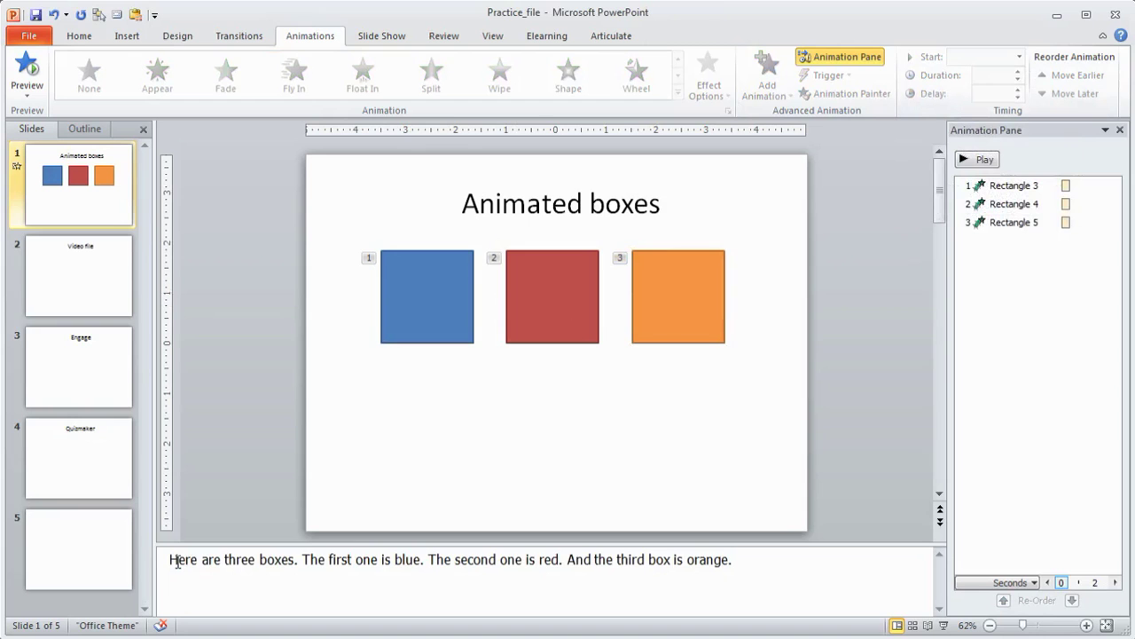
# Insert a ^ marker before 'The first', 'The second' and 'And the third' in the slide notes.
pyautogui.moveTo(170, 559); pyautogui.dragTo(700, 569)
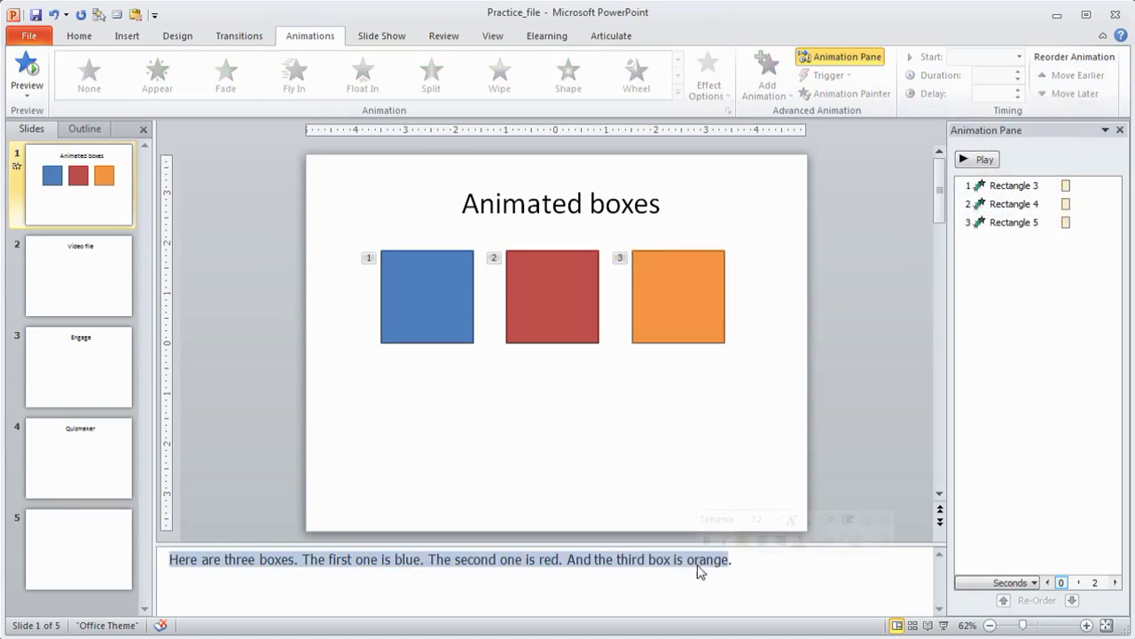
pyautogui.click(753, 569)
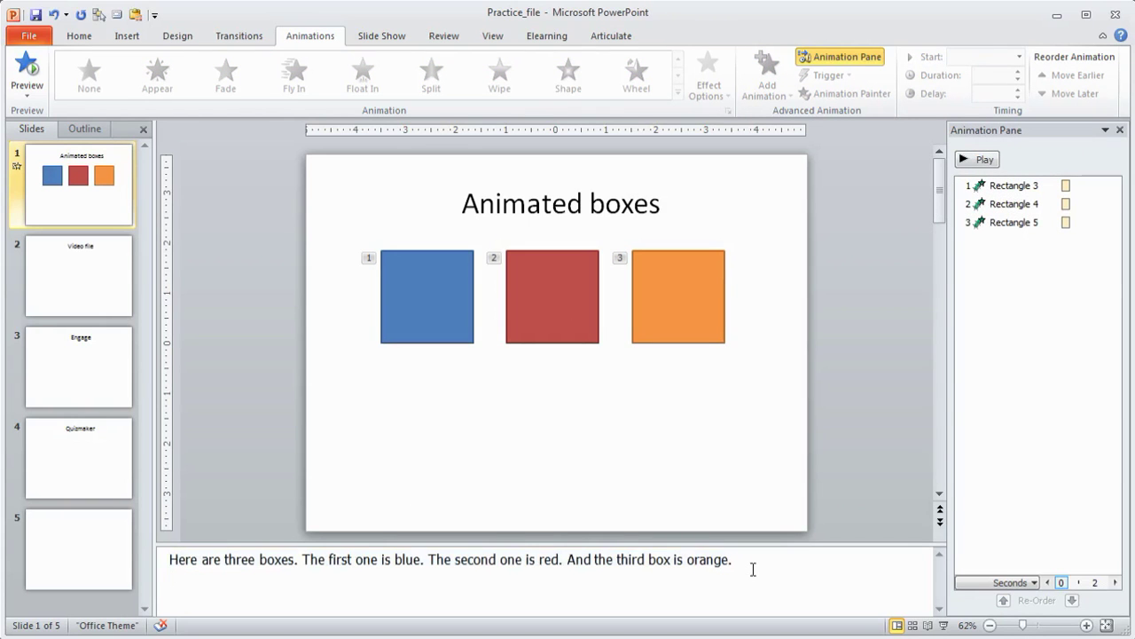
pyautogui.click(304, 558)
pyautogui.write('^')
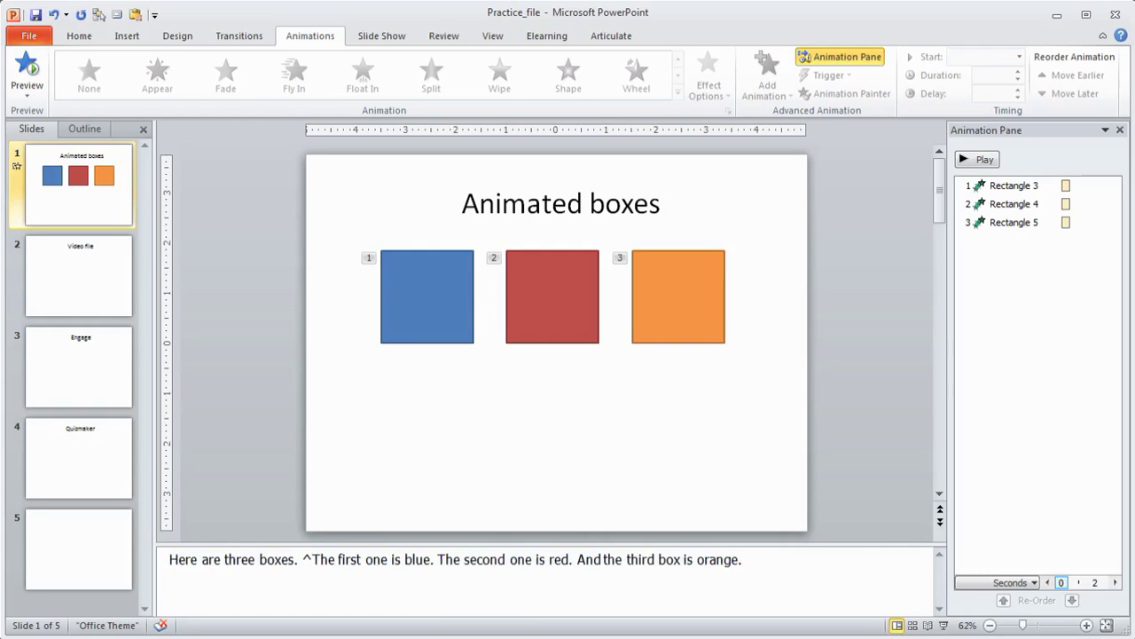
pyautogui.click(440, 559)
pyautogui.write('^')
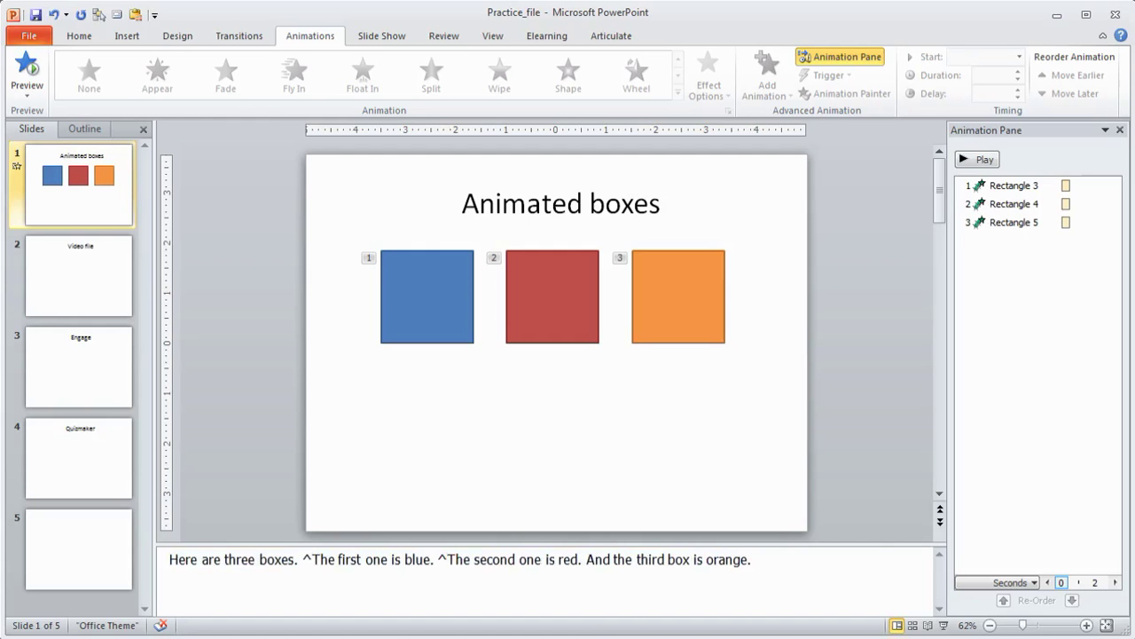
pyautogui.click(588, 557)
pyautogui.write('^')
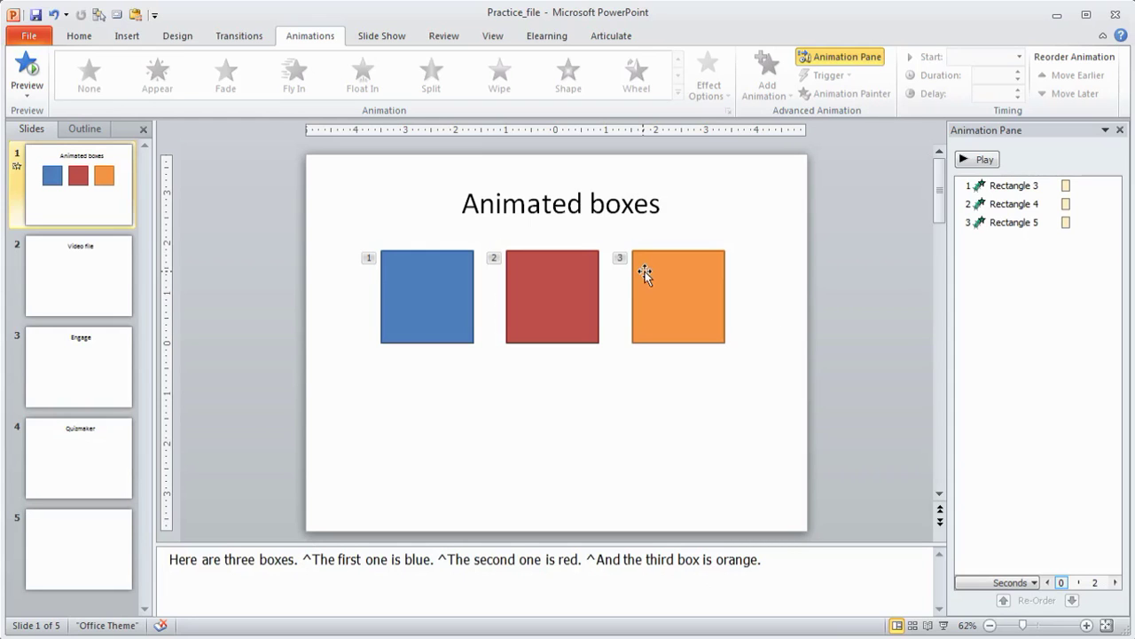
# Switch to the Articulate ribbon tab and undo the most recent change.
pyautogui.click(614, 39)
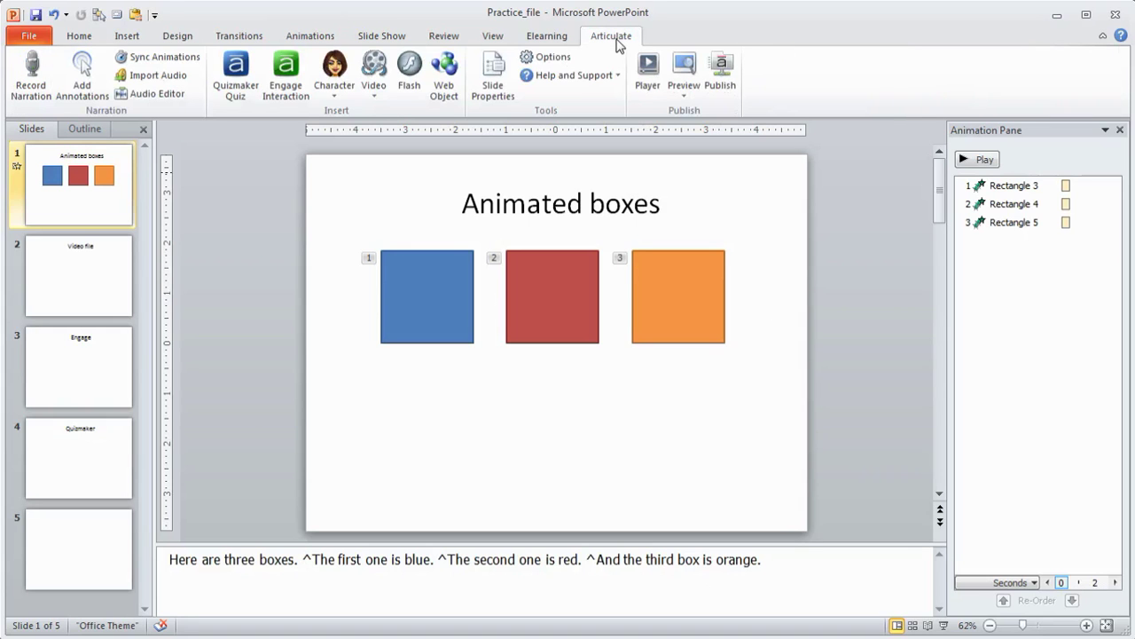
pyautogui.click(54, 14)
# Open Sync Animations for slide 1 and preview its 8-second narration playback.
pyautogui.click(157, 67)
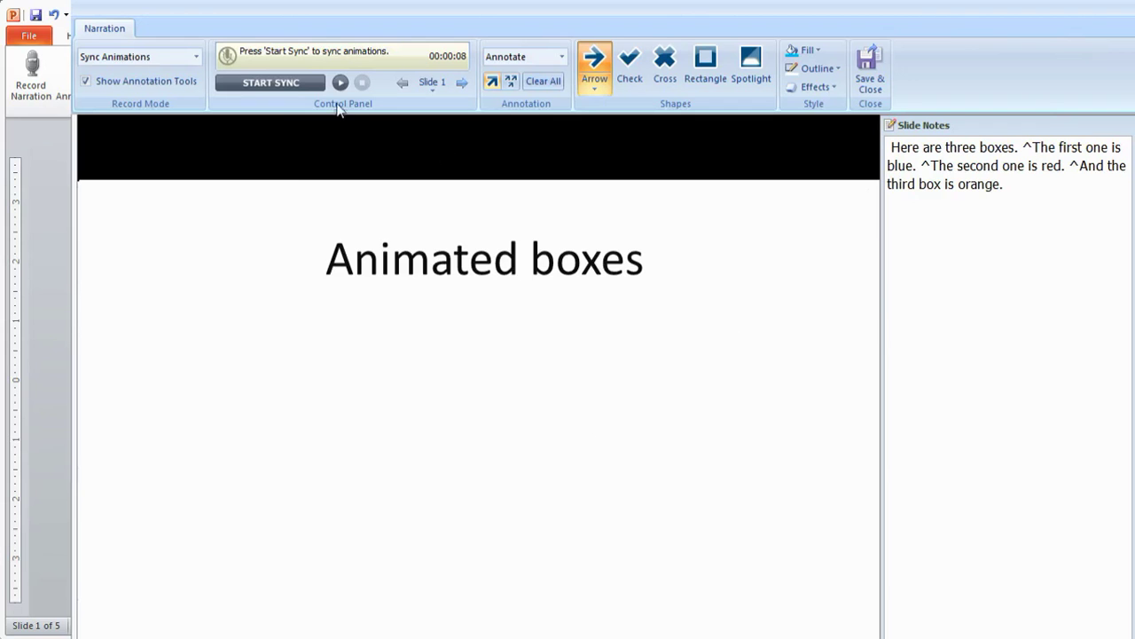
pyautogui.click(341, 83)
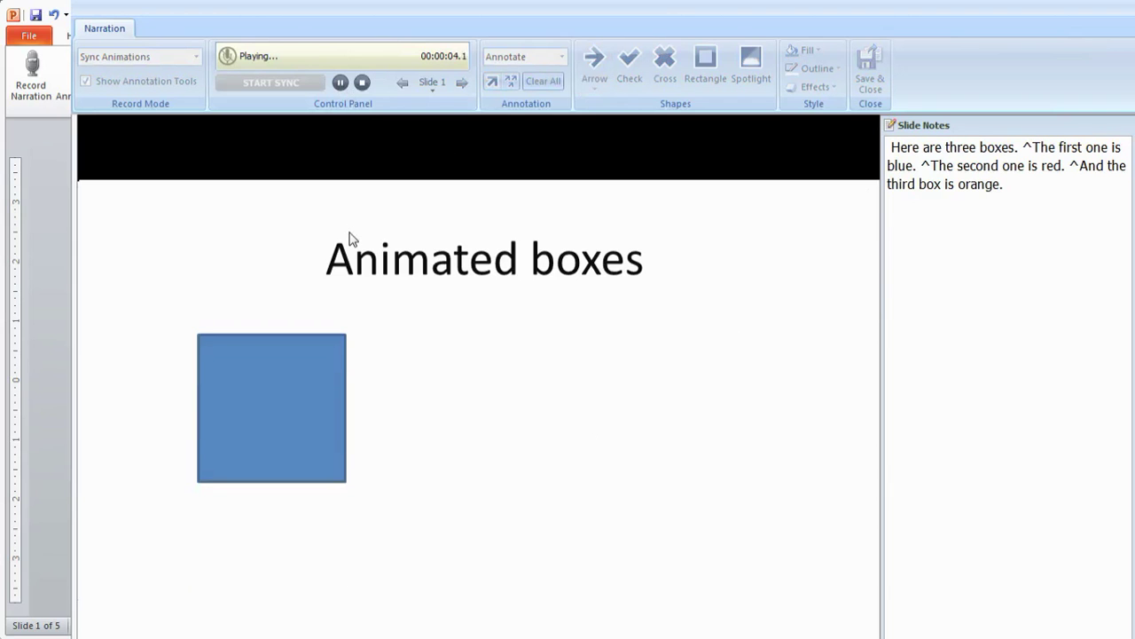
pyautogui.click(364, 84)
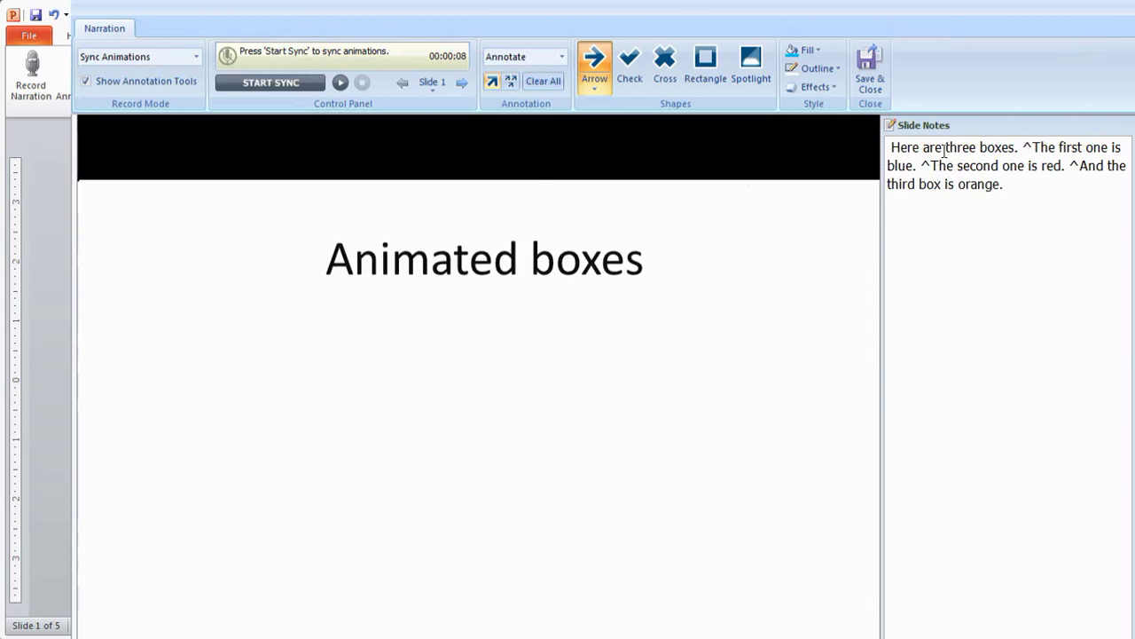
# Sync the blue, red and orange box fly-ins to the narration, then play back to review.
pyautogui.click(264, 82)
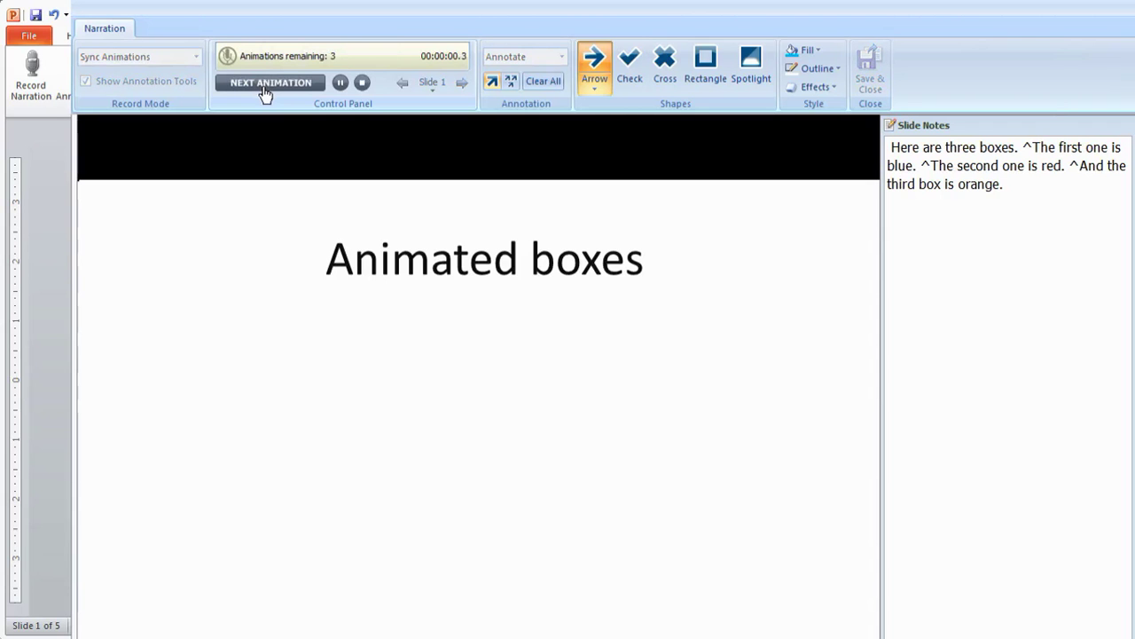
pyautogui.click(264, 83)
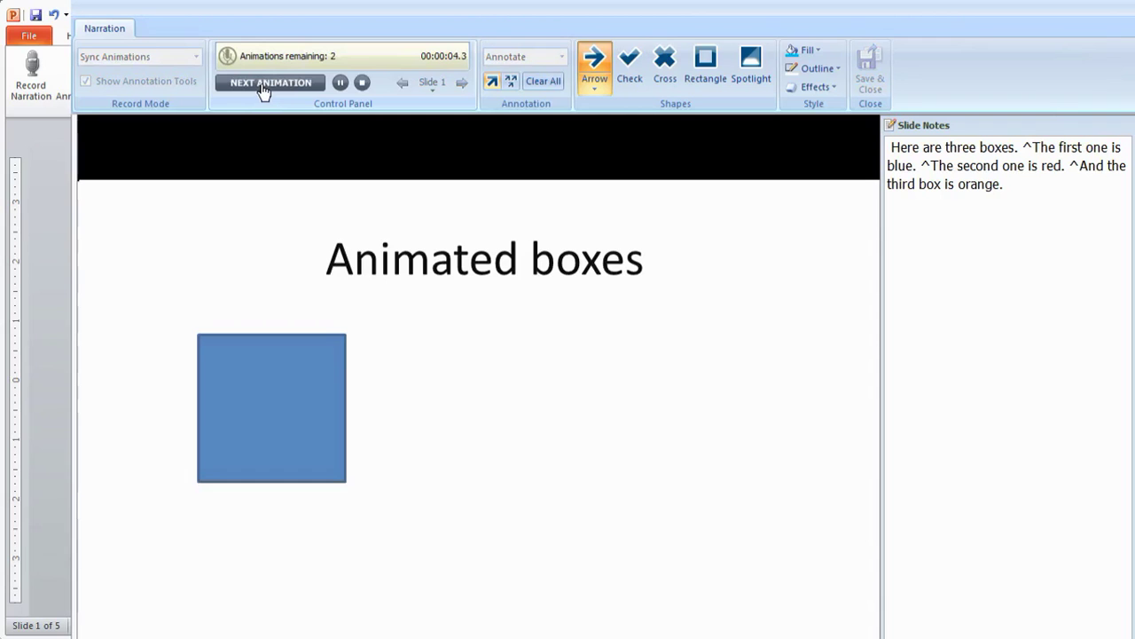
pyautogui.click(264, 83)
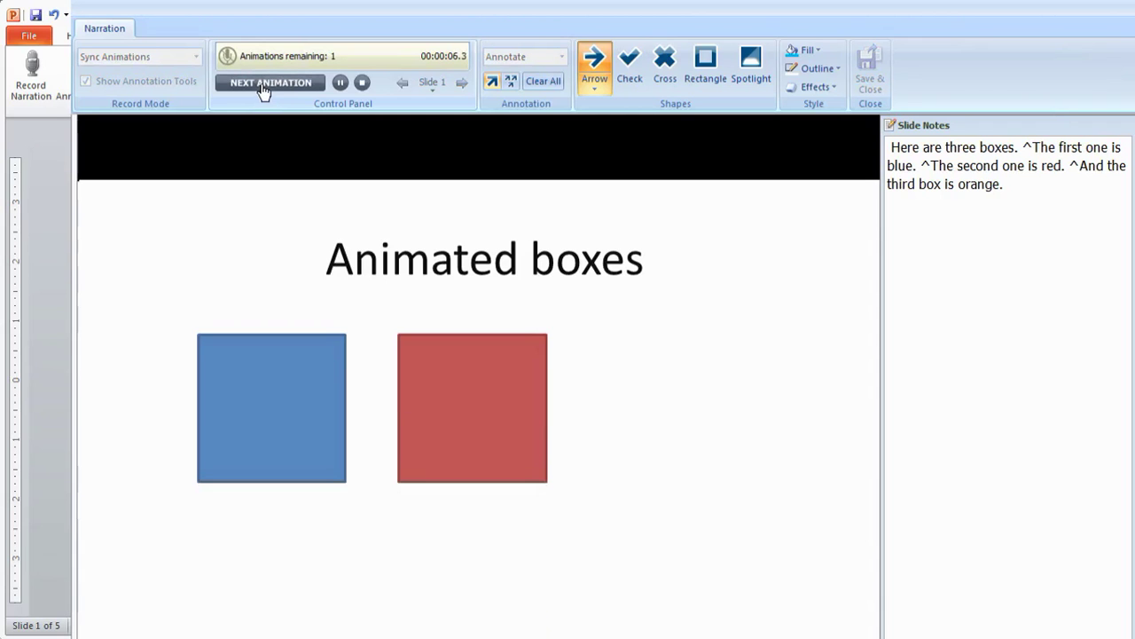
pyautogui.click(264, 84)
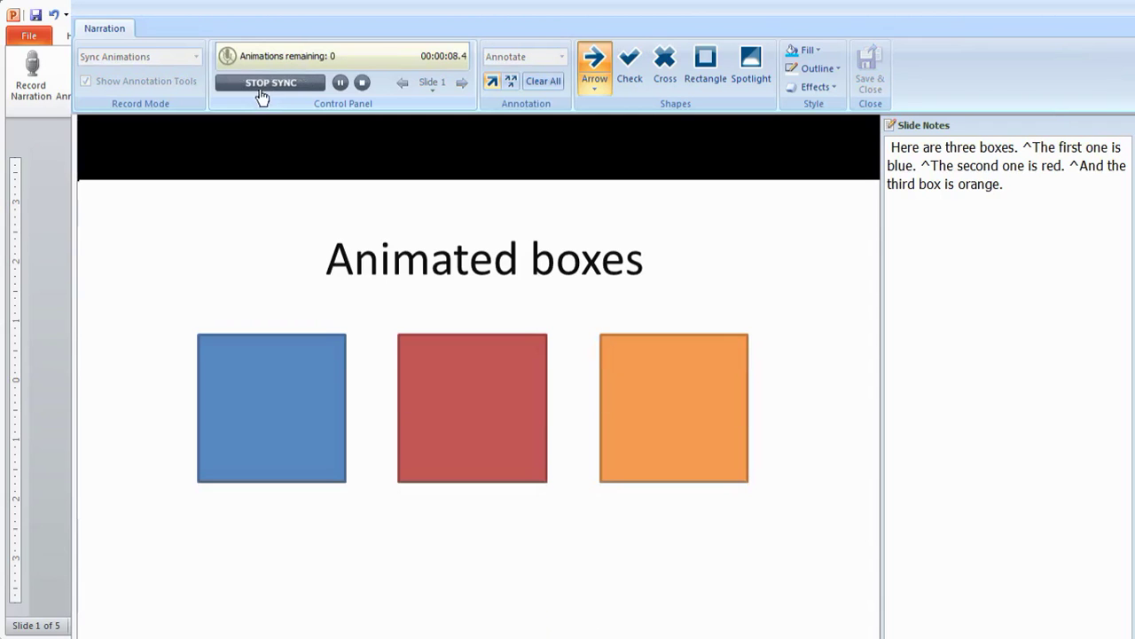
pyautogui.click(261, 84)
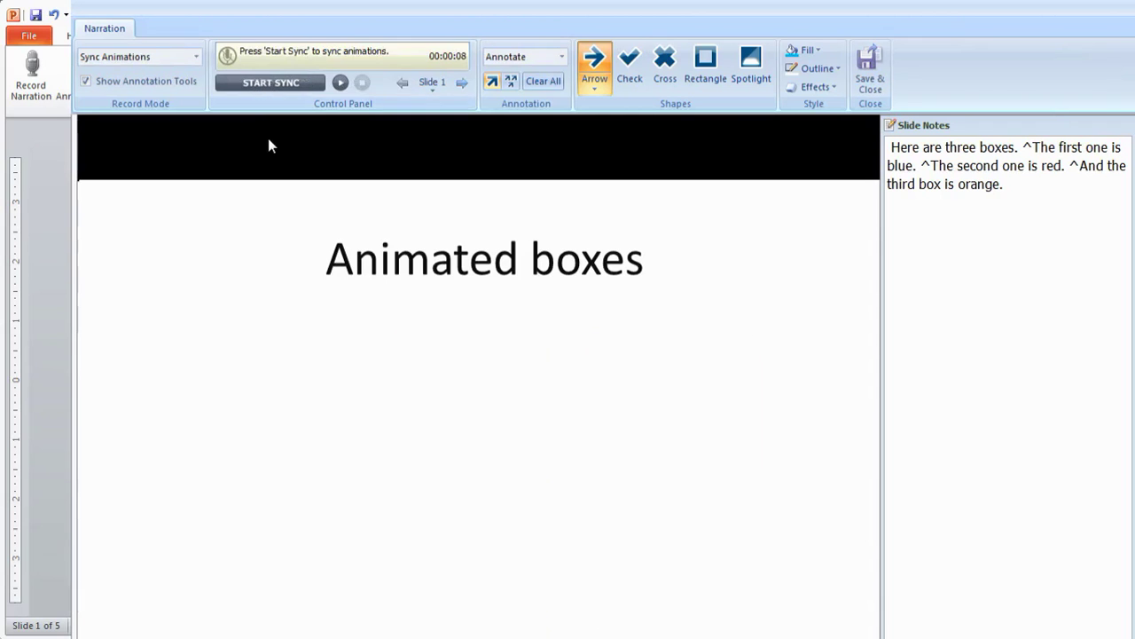
pyautogui.click(341, 82)
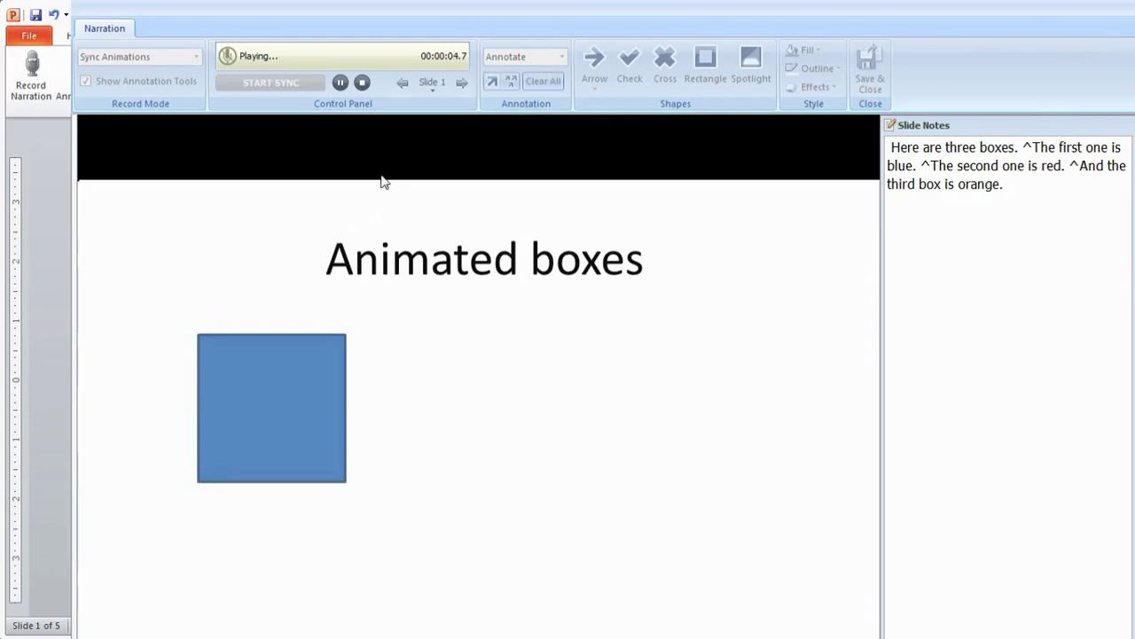
pyautogui.click(362, 83)
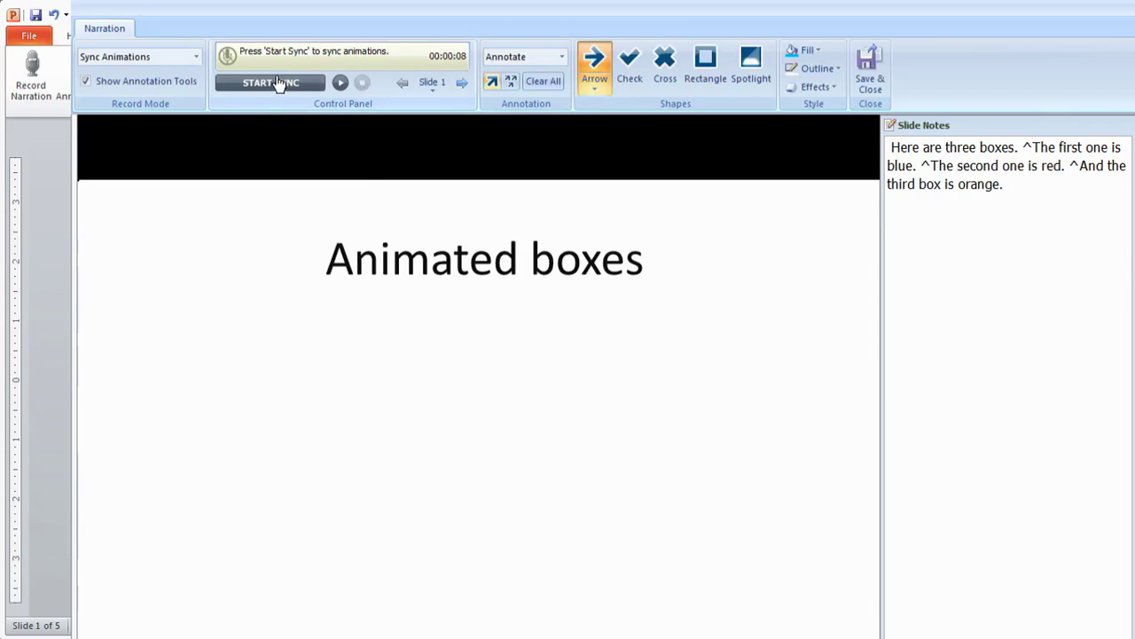
# Keep Sync Animations as the record mode, then save the timings and close the narration window.
pyautogui.click(196, 57)
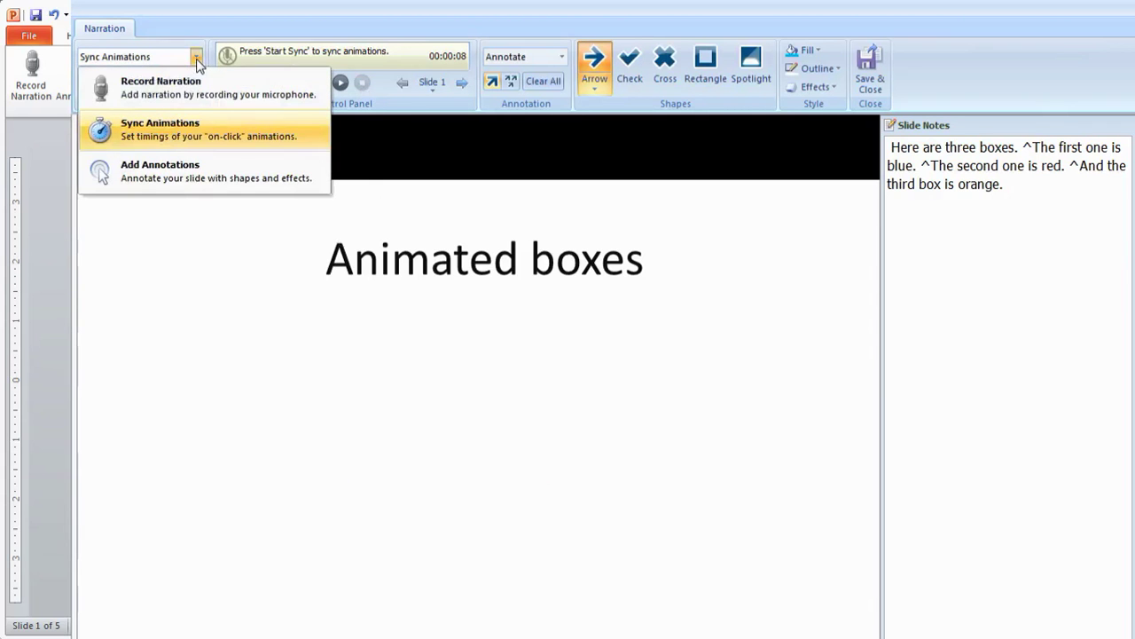
pyautogui.click(212, 32)
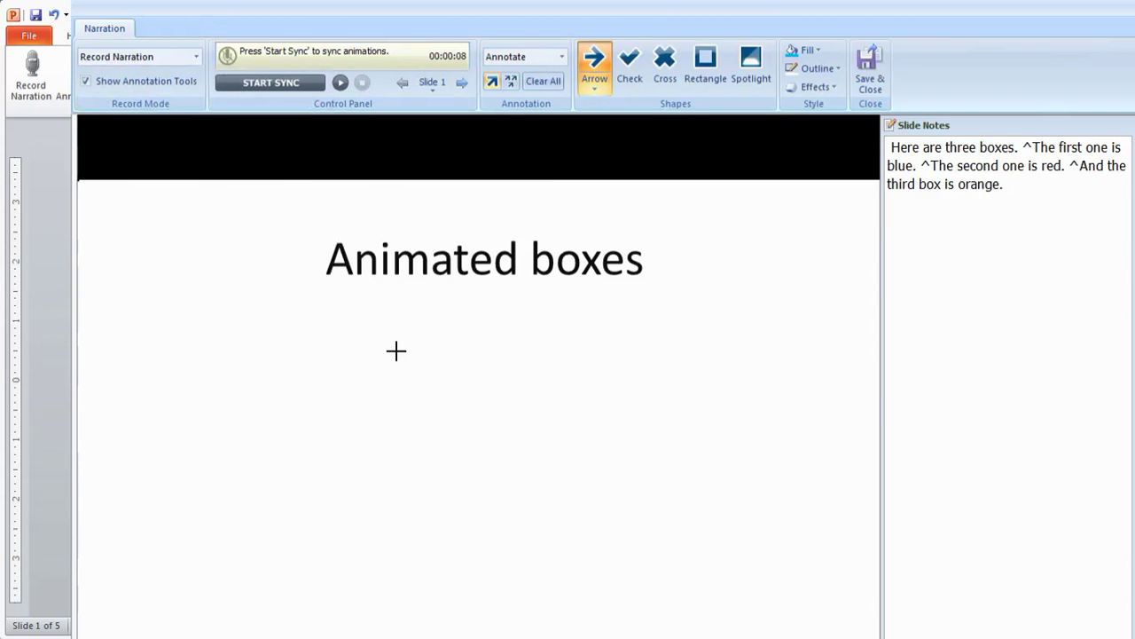
pyautogui.click(876, 74)
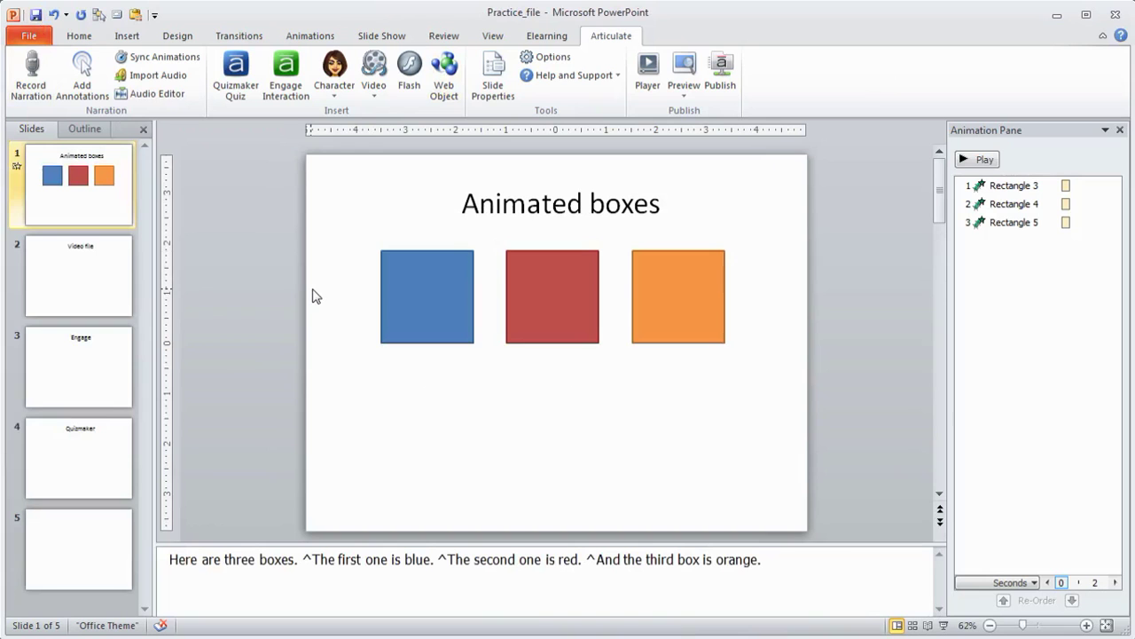
pyautogui.click(684, 98)
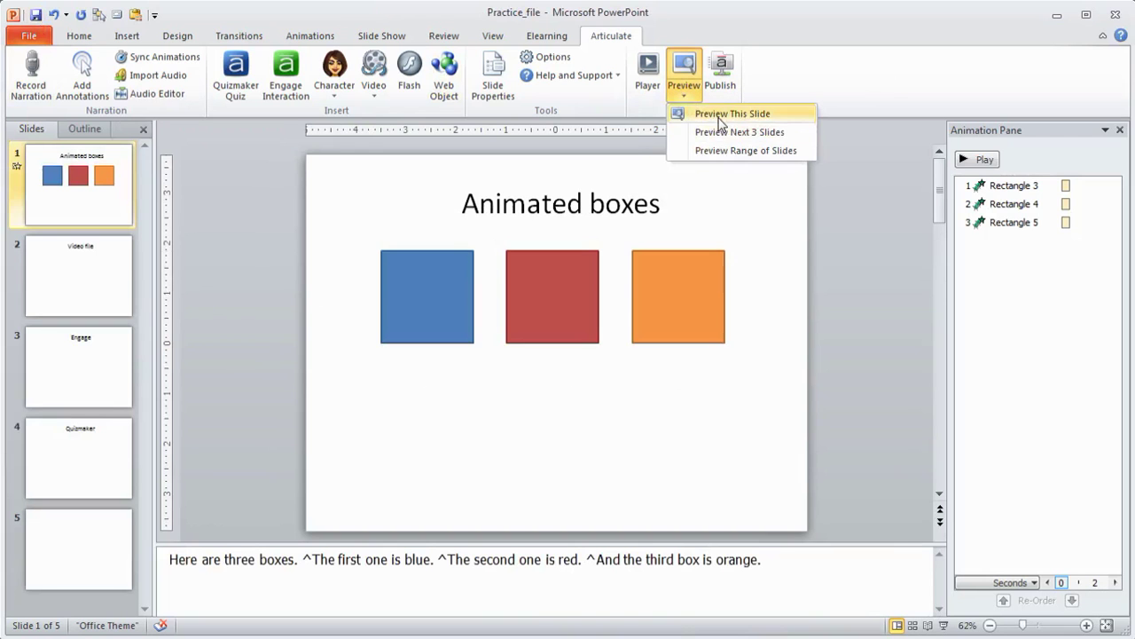
pyautogui.click(721, 115)
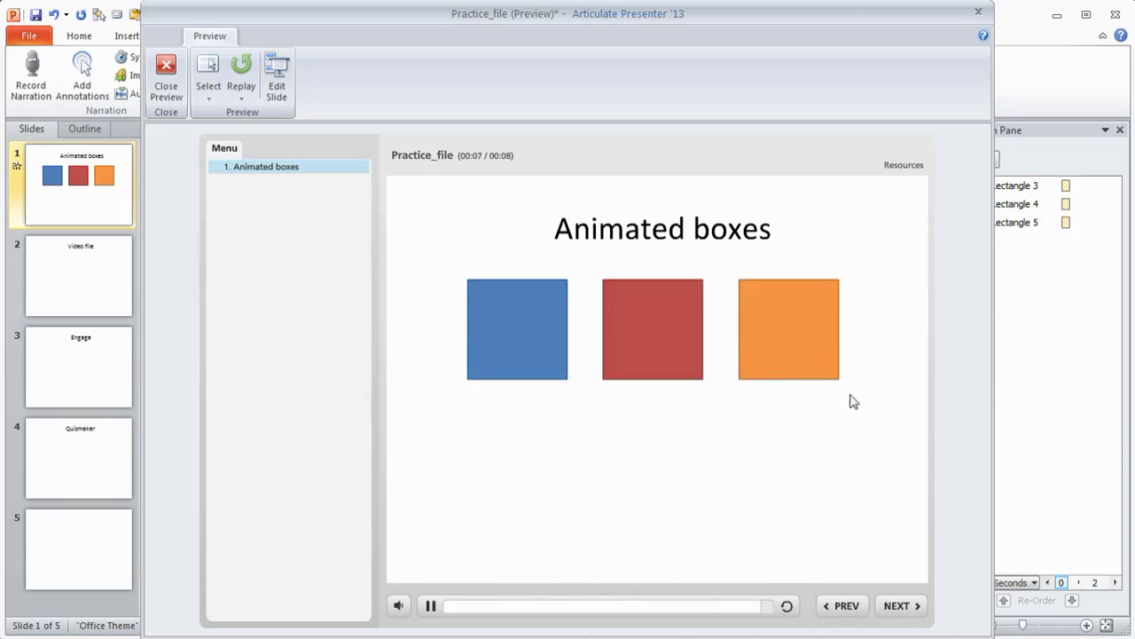
pyautogui.click(167, 81)
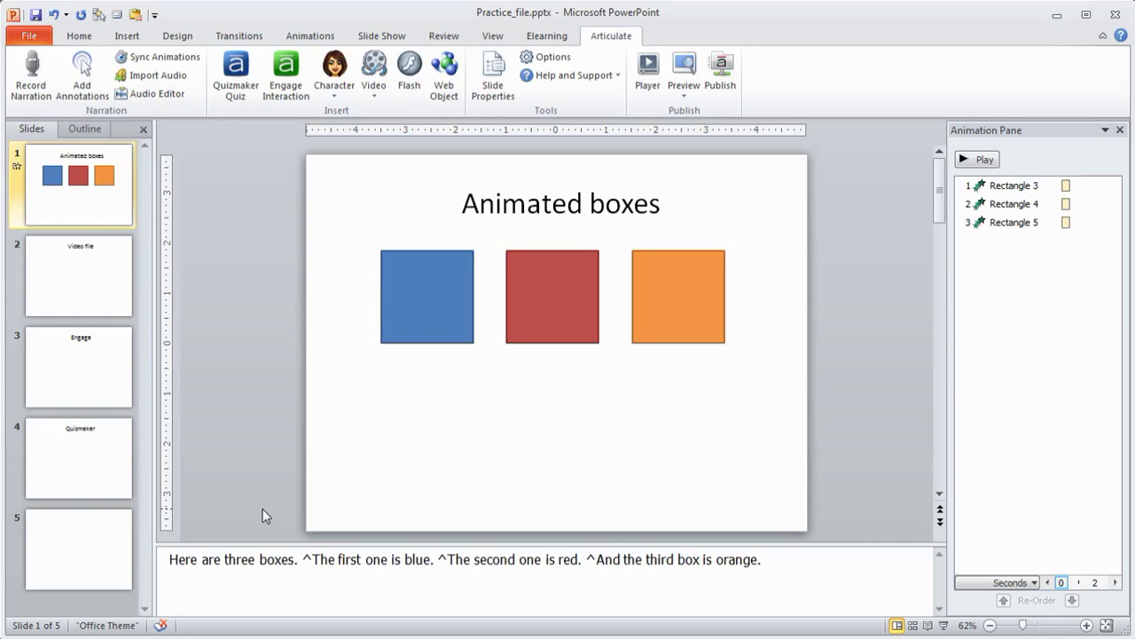
# Replace every ^ in the notes with nothing, removing all caret markers.
pyautogui.hotkey('ctrl', 'f')
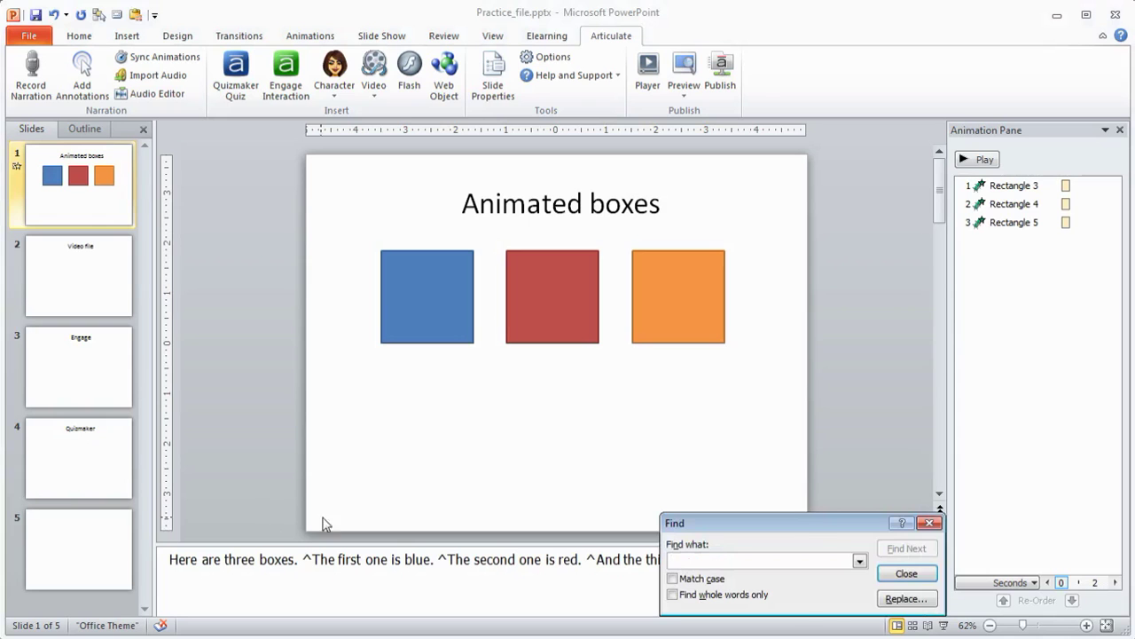
pyautogui.moveTo(807, 527); pyautogui.dragTo(514, 322)
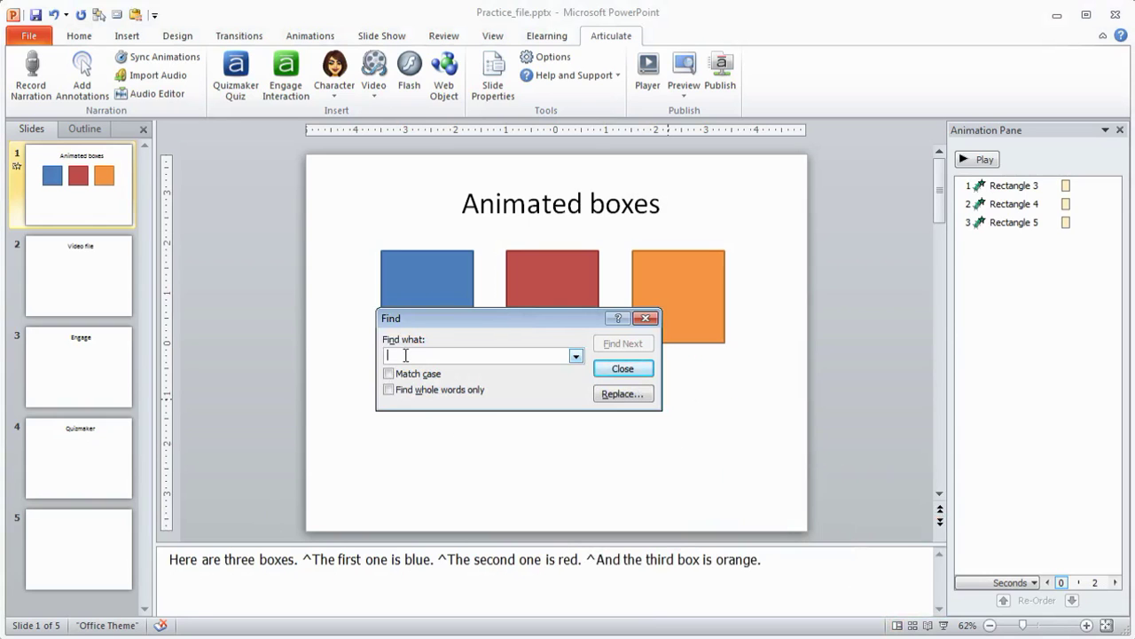
pyautogui.click(629, 397)
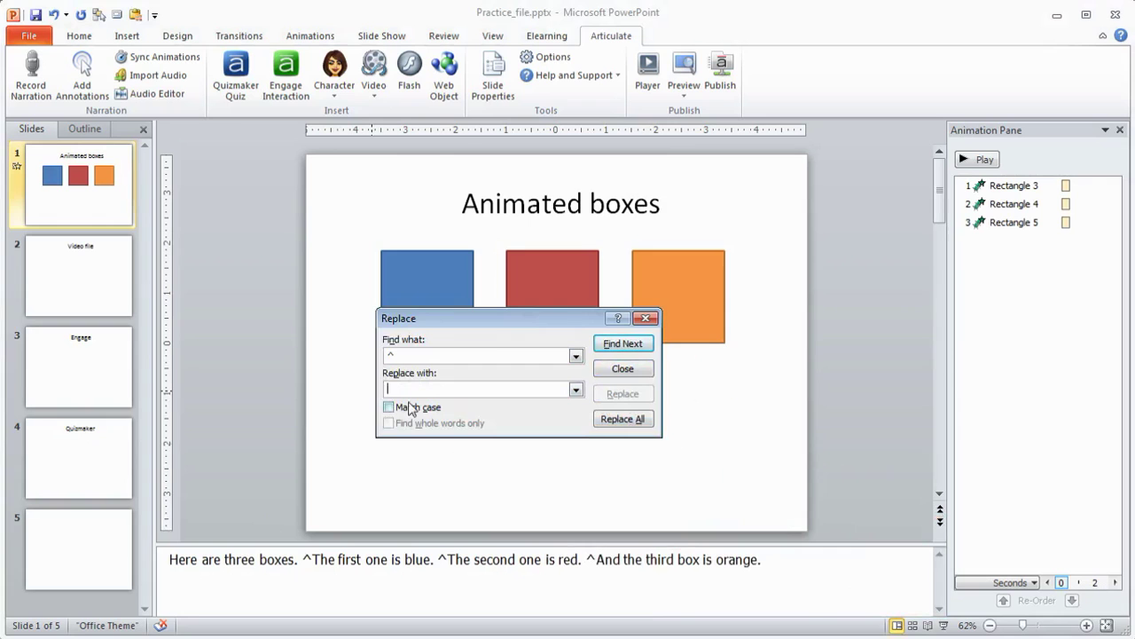
pyautogui.click(625, 421)
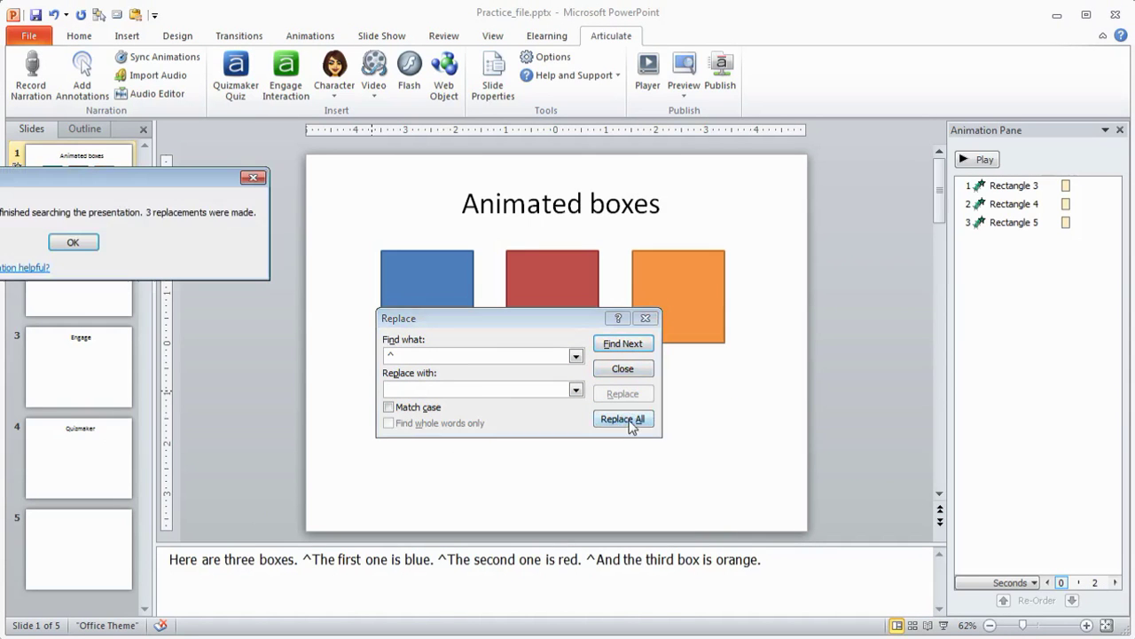
pyautogui.click(72, 243)
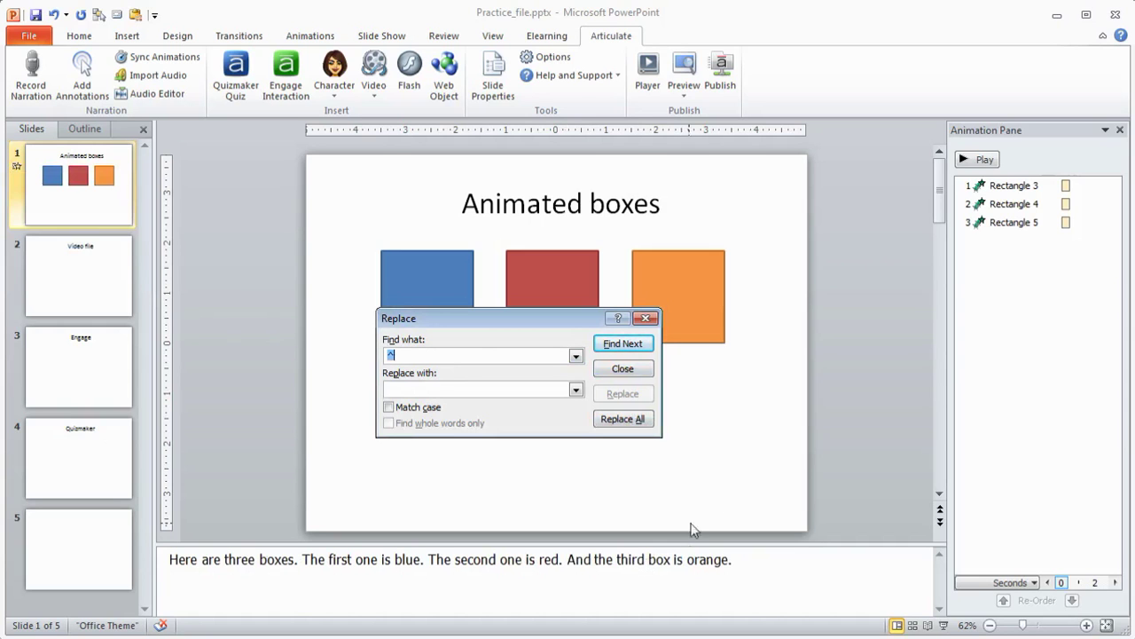
pyautogui.click(647, 318)
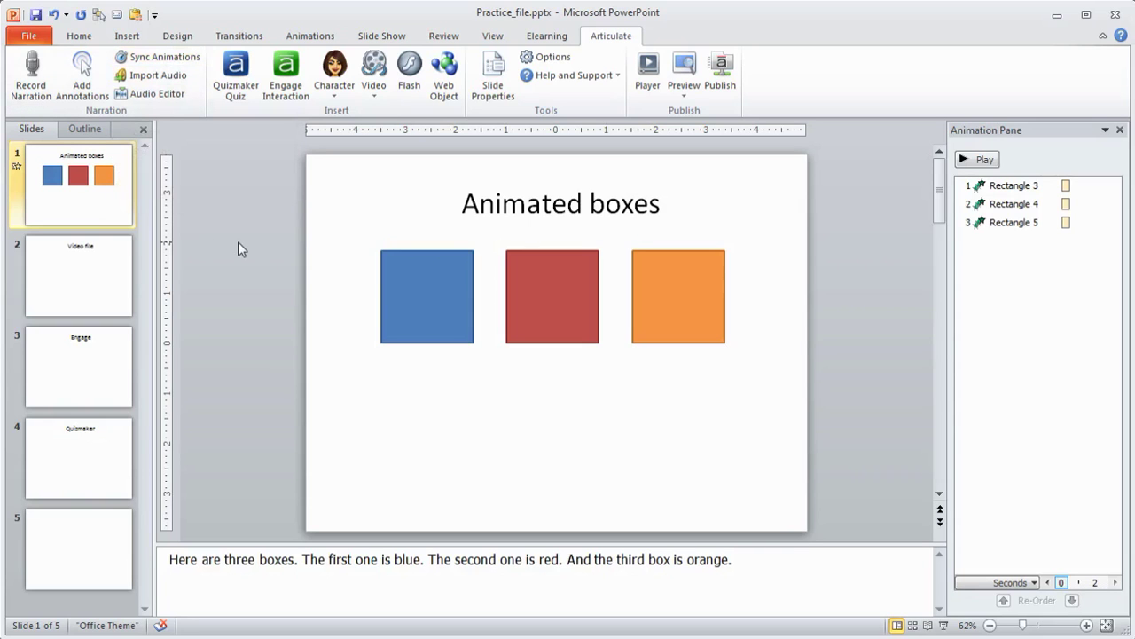
# Open the Audio Editor showing slide 1's 8.33-second narration with Rectangle 3, 4 and 5 markers.
pyautogui.click(156, 102)
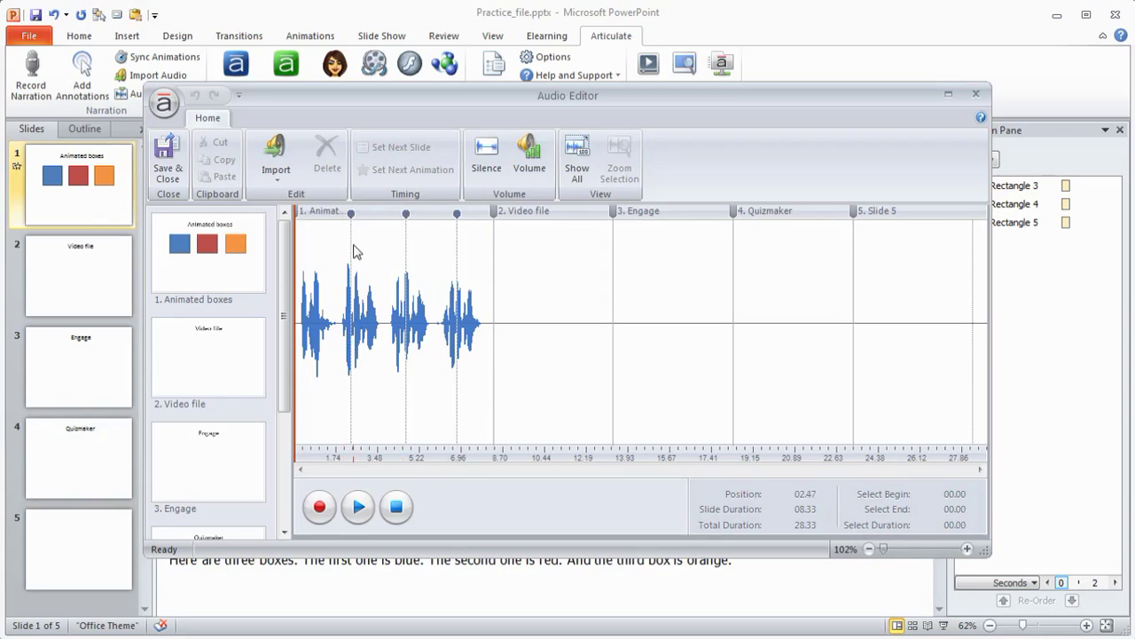
# Drag the Rectangle 3 animation marker earlier, to about 2 seconds on the waveform.
pyautogui.moveTo(351, 213)
pyautogui.mouseDown()
pyautogui.moveTo(341, 222)
pyautogui.moveTo(371, 226)
pyautogui.moveTo(343, 238)
pyautogui.mouseUp()
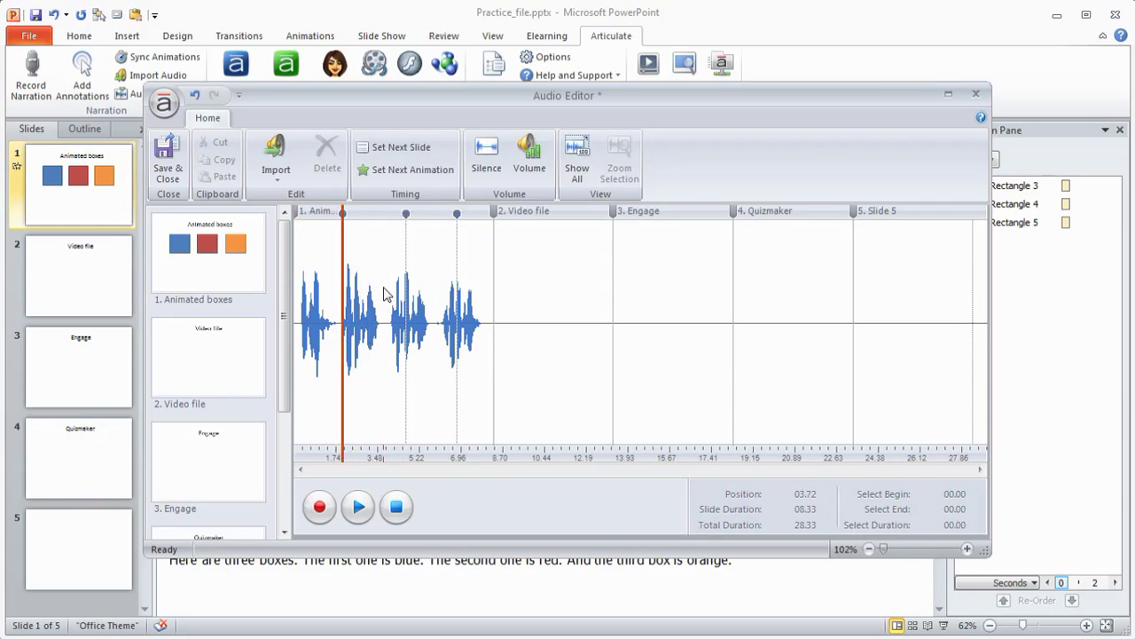